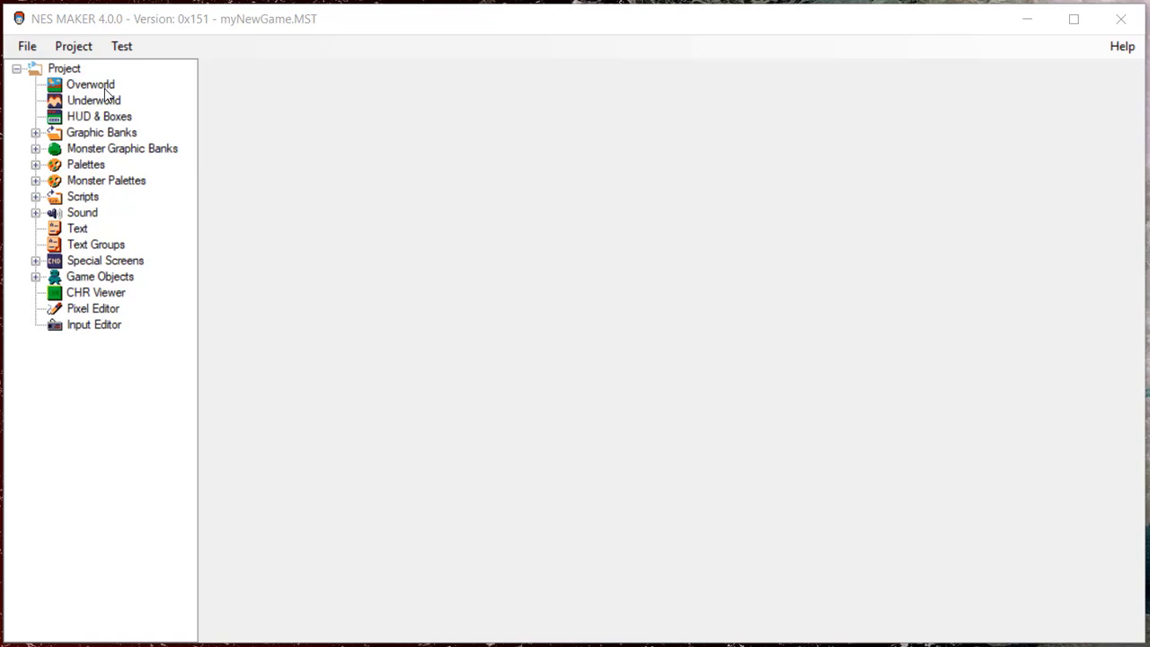
Open the Overworld map and the grassland screen with the clump of trees for editing
left_click(98, 85)
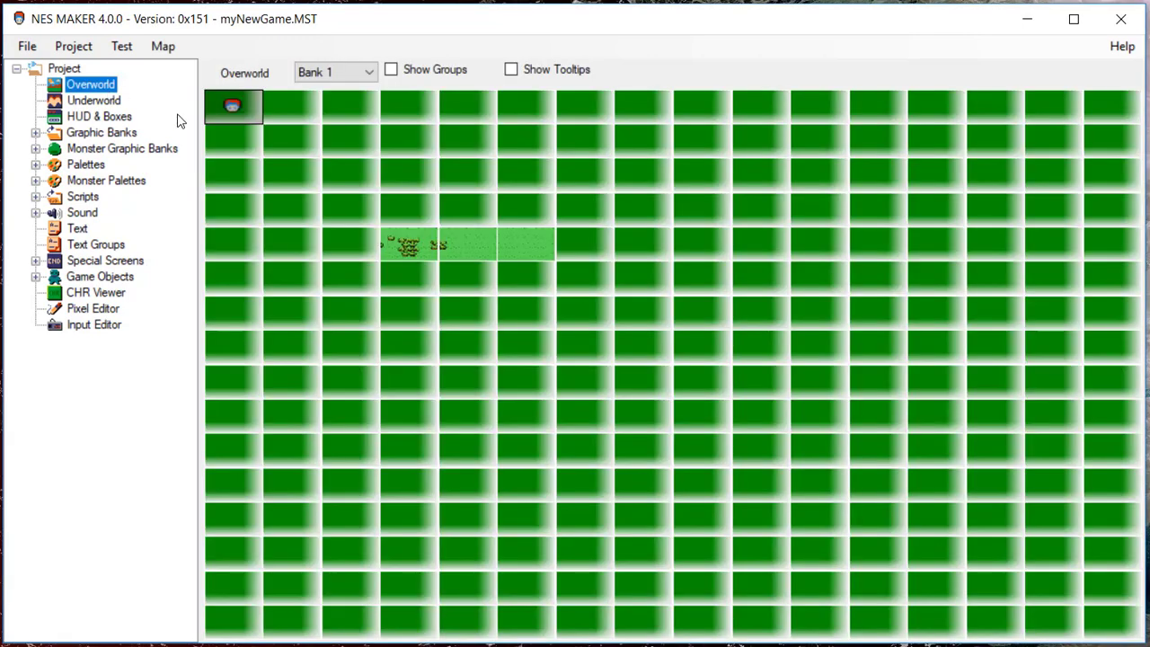
double_click(389, 243)
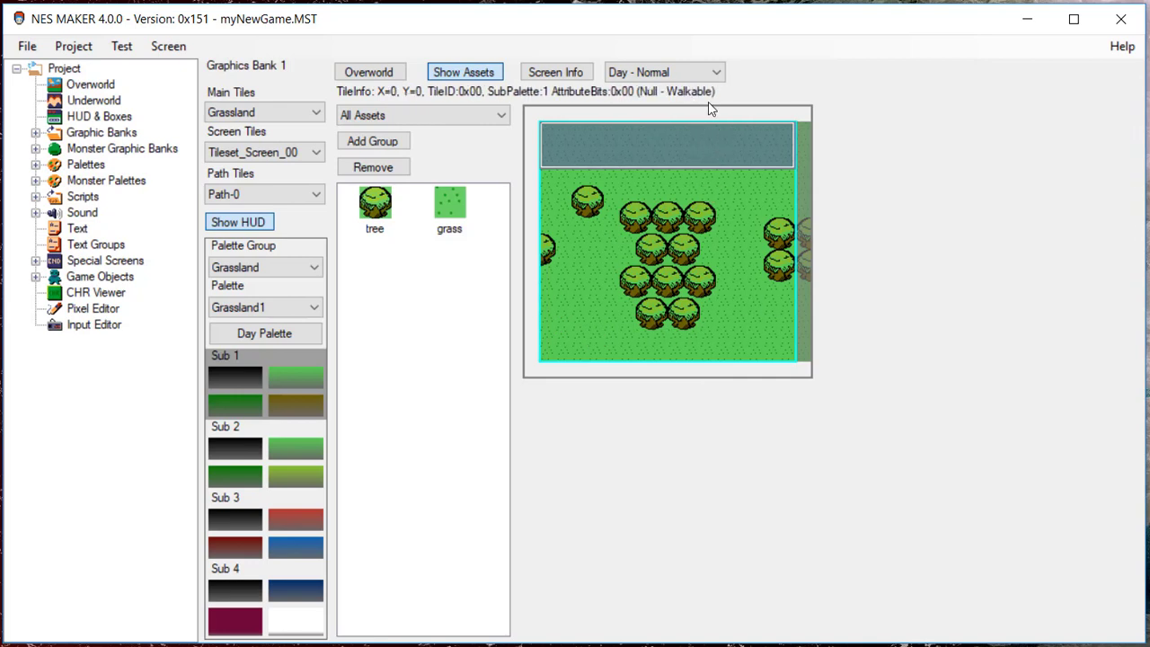
left_click(711, 76)
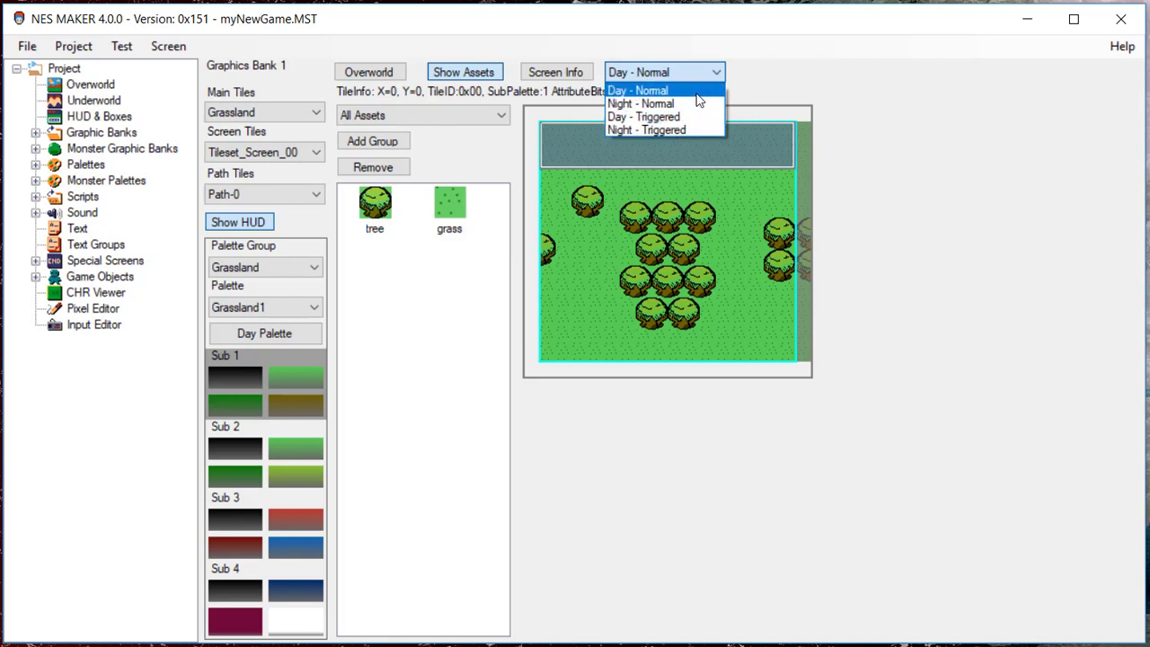
left_click(697, 93)
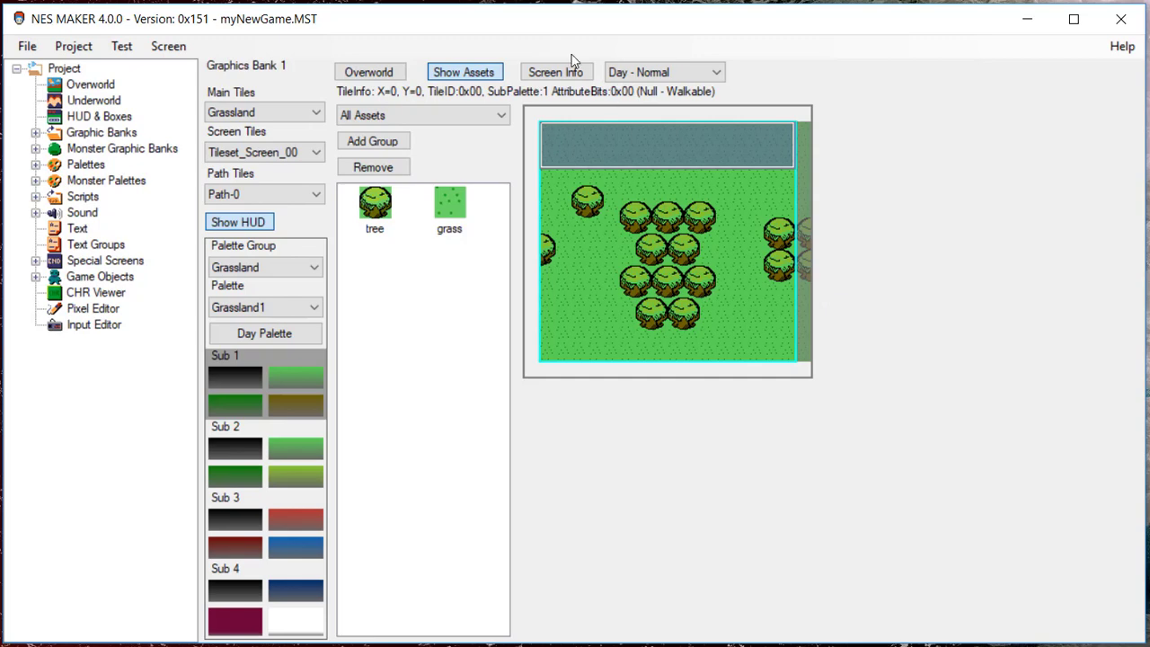
In Screen Info, turn off Use Paths and Use Day/Night and turn on Monsters Respawn
left_click(551, 73)
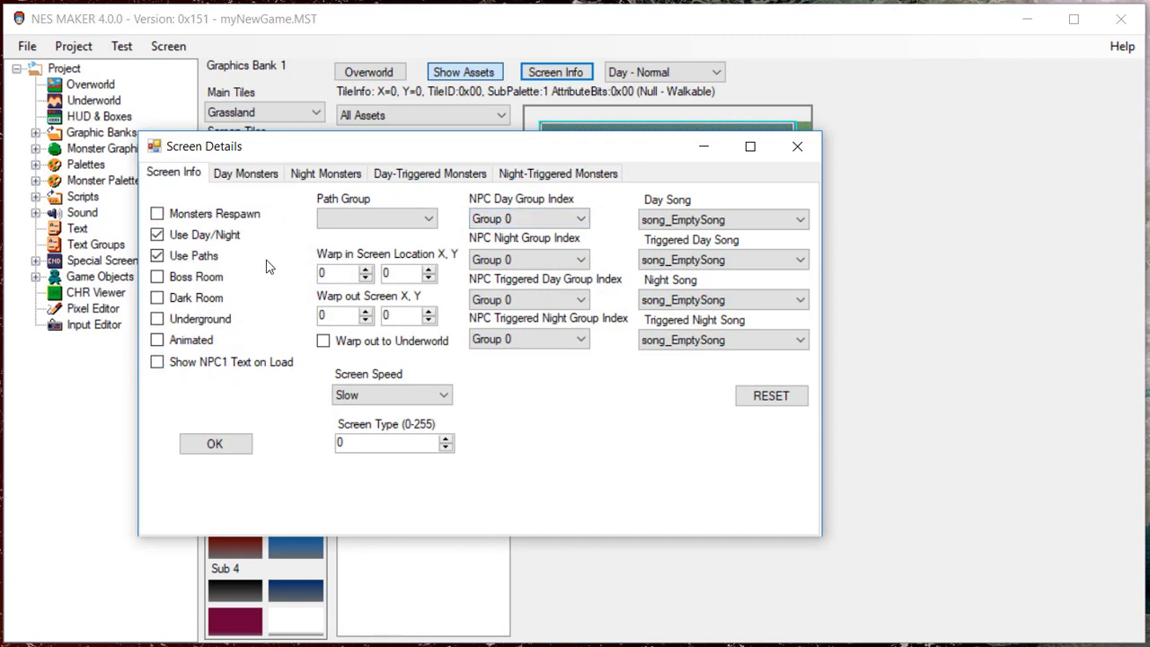
left_click(158, 256)
left_click(157, 235)
left_click(157, 319)
left_click(157, 213)
left_click(158, 216)
left_click(431, 219)
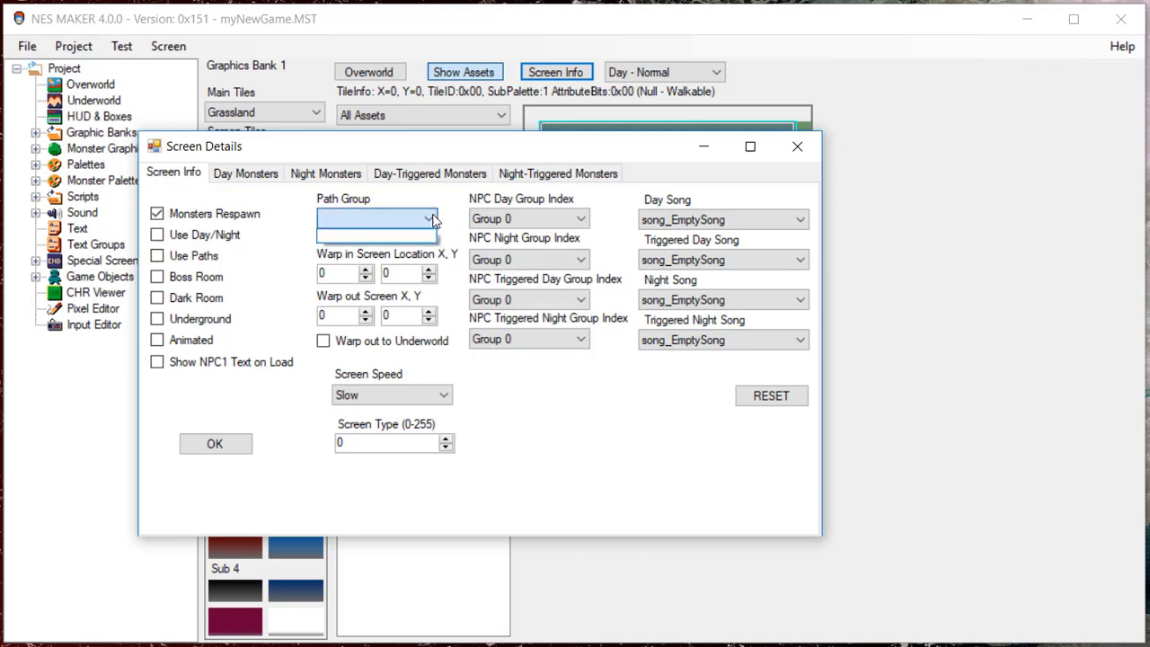
left_click(427, 227)
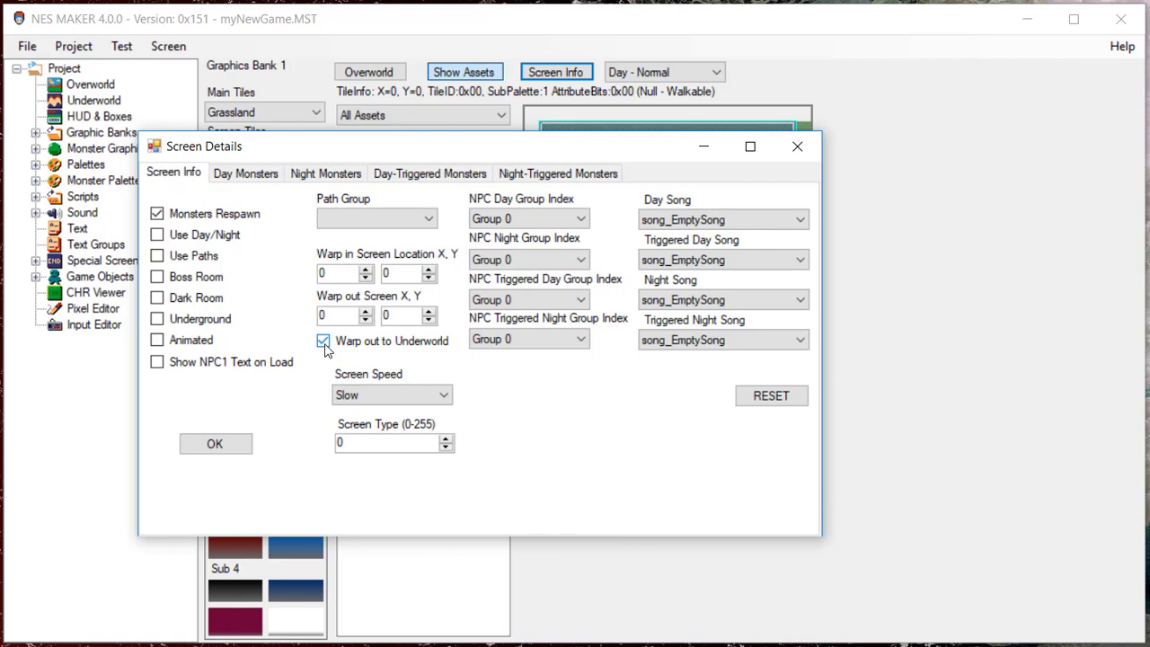
left_click(323, 342)
Keep Screen Speed at Slow and enter 7 as the Screen Type
left_click(442, 396)
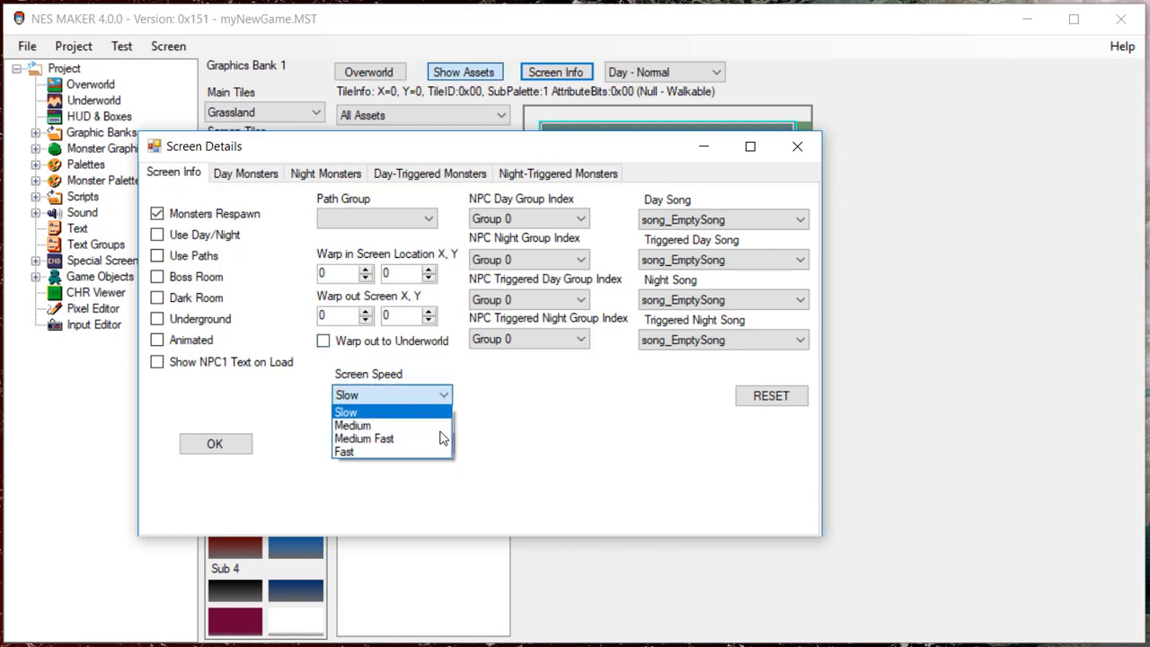
left_click(489, 417)
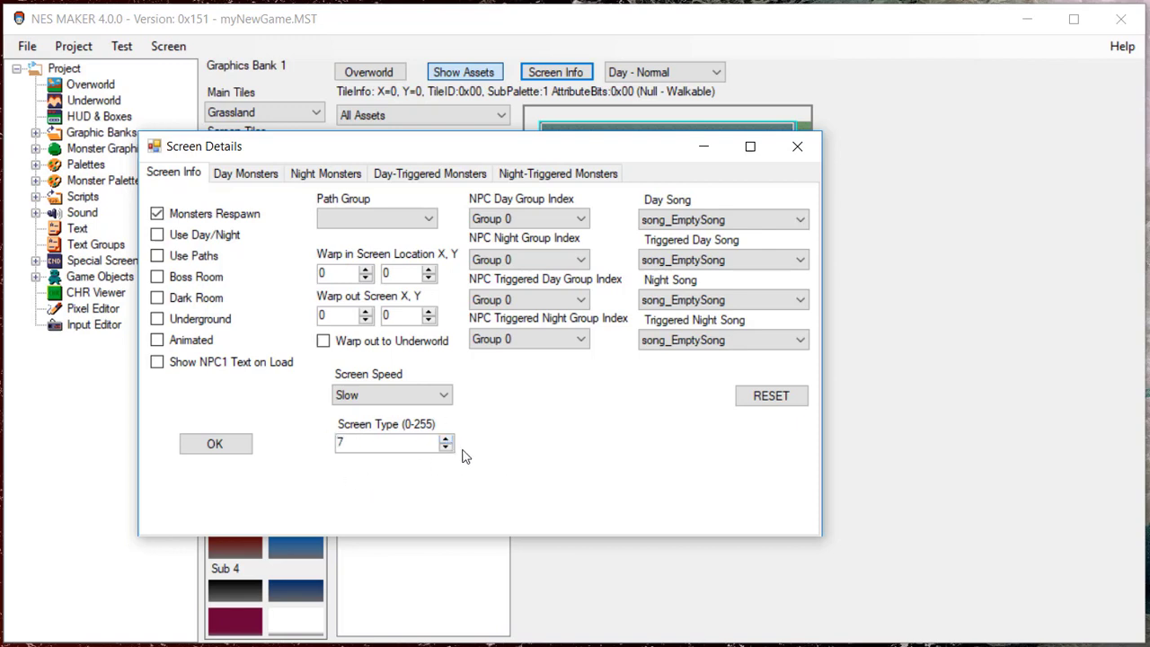
left_click_drag(377, 444, 323, 444)
left_click(426, 448)
On Day Monsters, choose AllBugMonsters as the group with monPal1 for Sub 1, then confirm
left_click(263, 175)
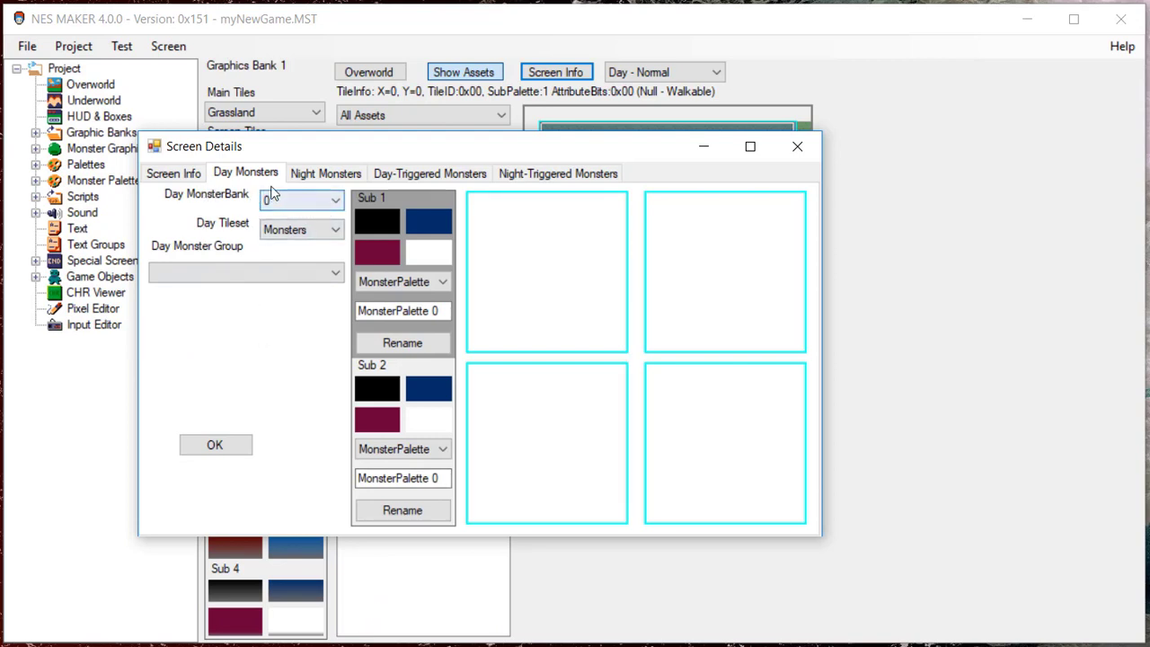
left_click(311, 229)
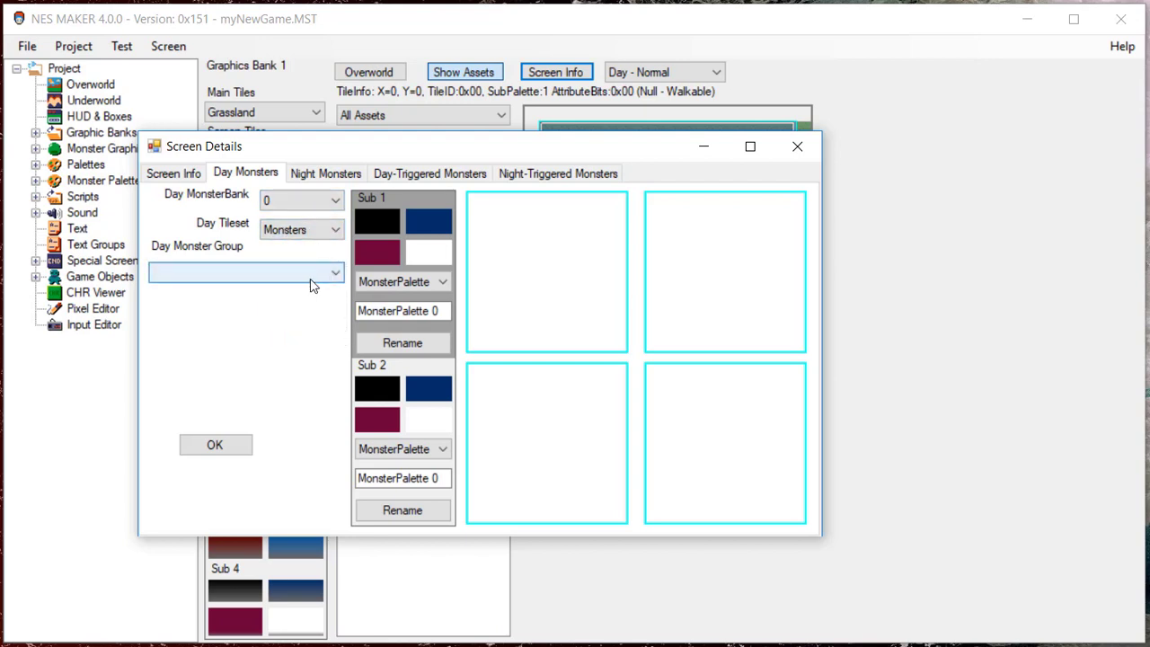
left_click(311, 275)
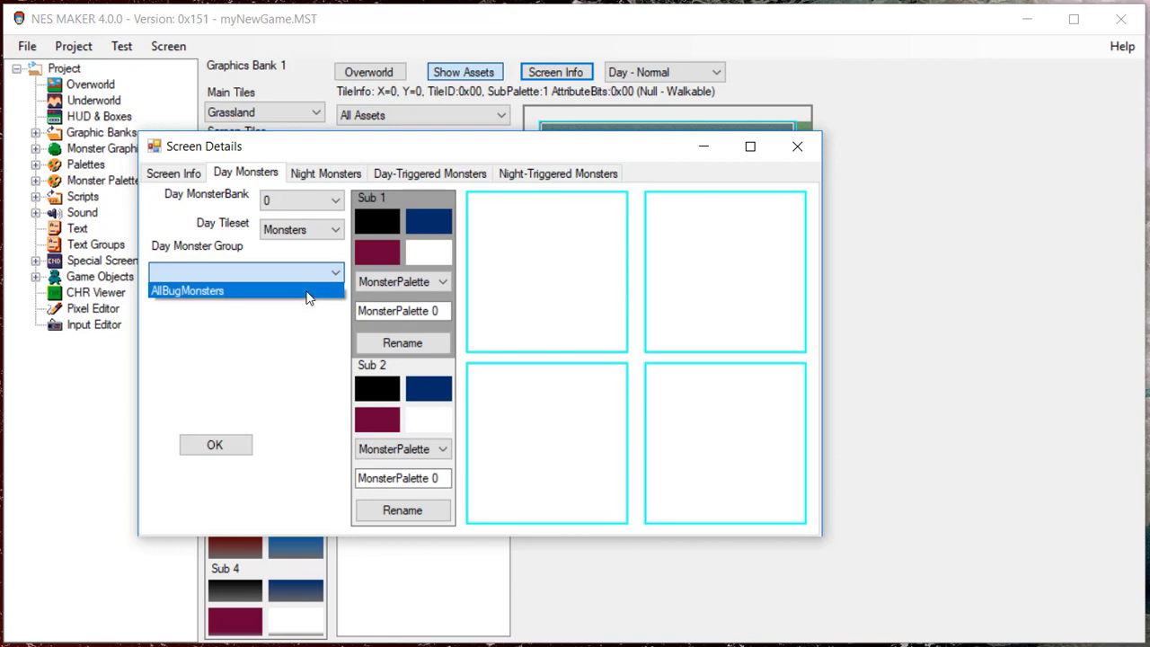
left_click(306, 291)
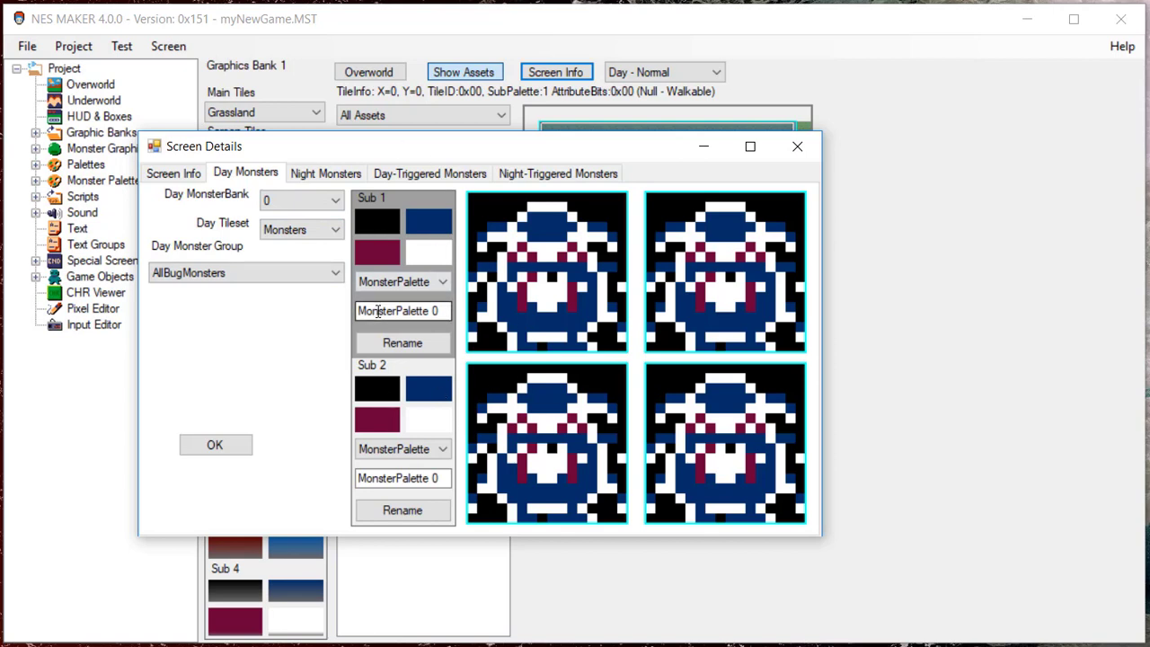
left_click(441, 284)
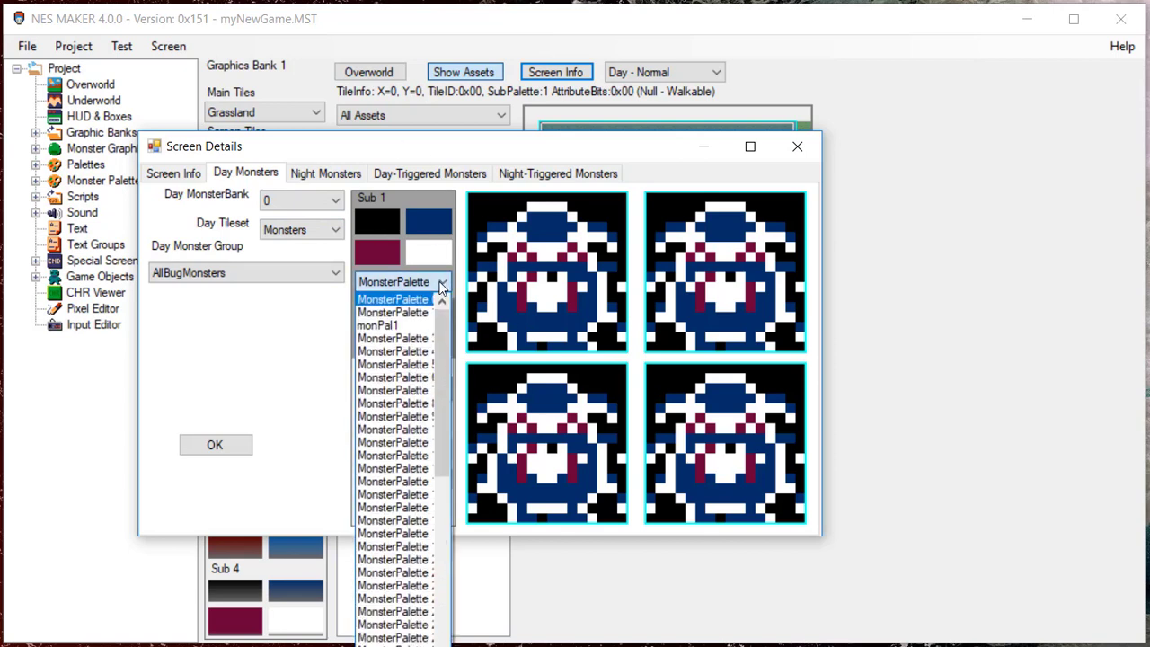
left_click(419, 325)
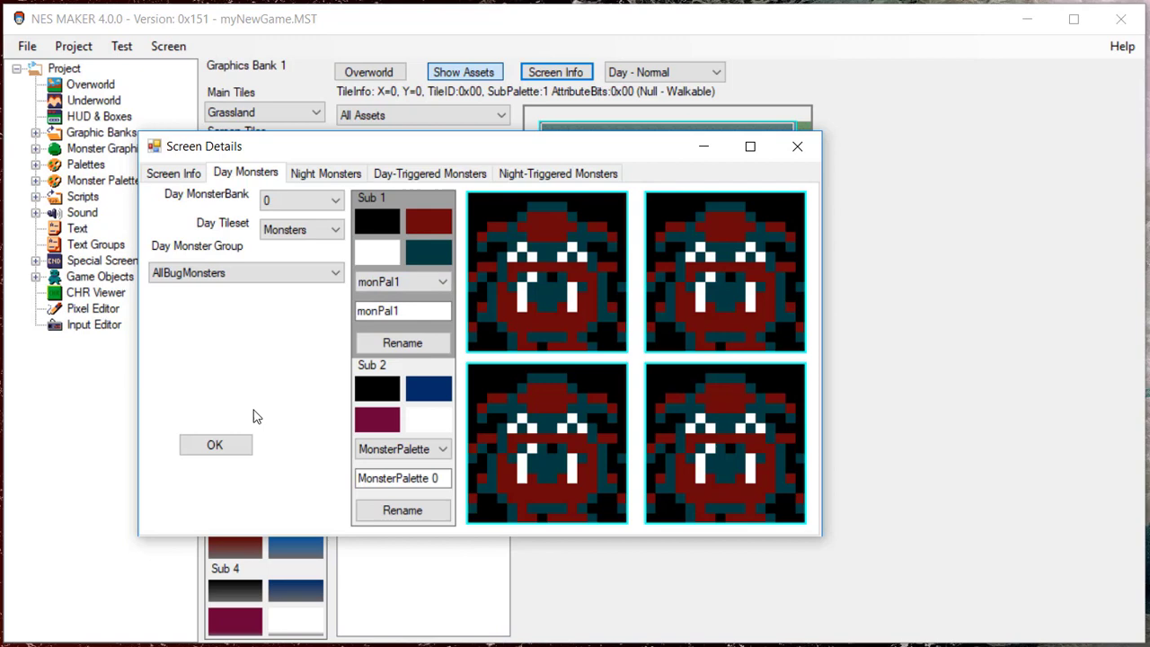
left_click(232, 449)
Close Screen Details and dismiss a tile's placement menu without choosing anything
left_click(209, 442)
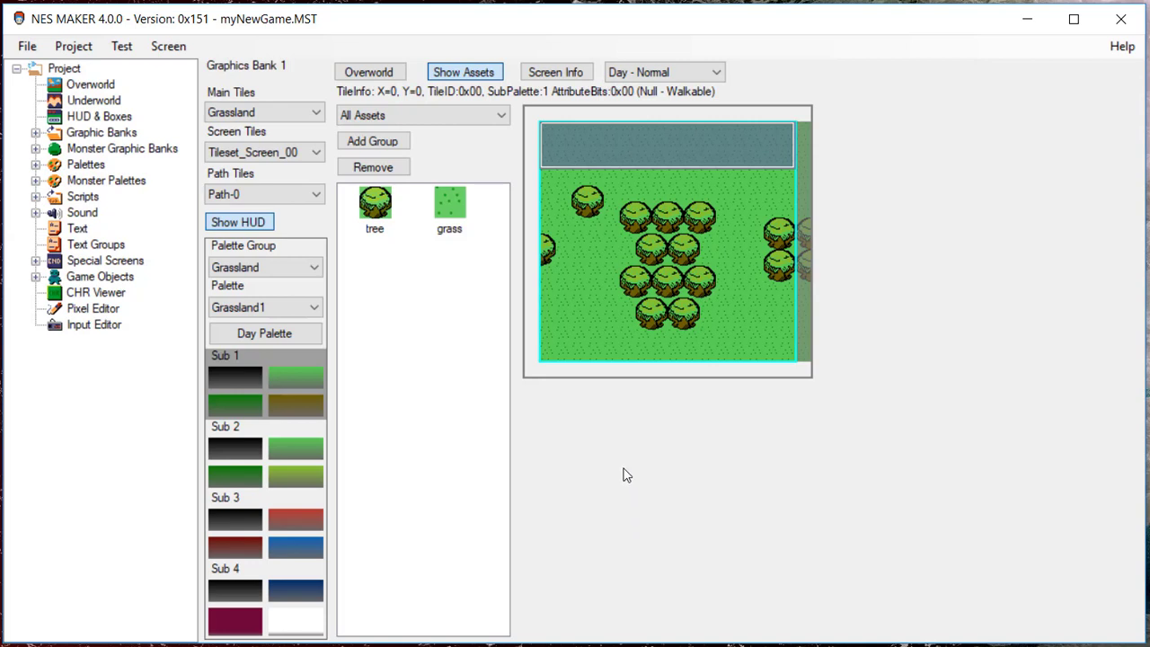
right_click(594, 277)
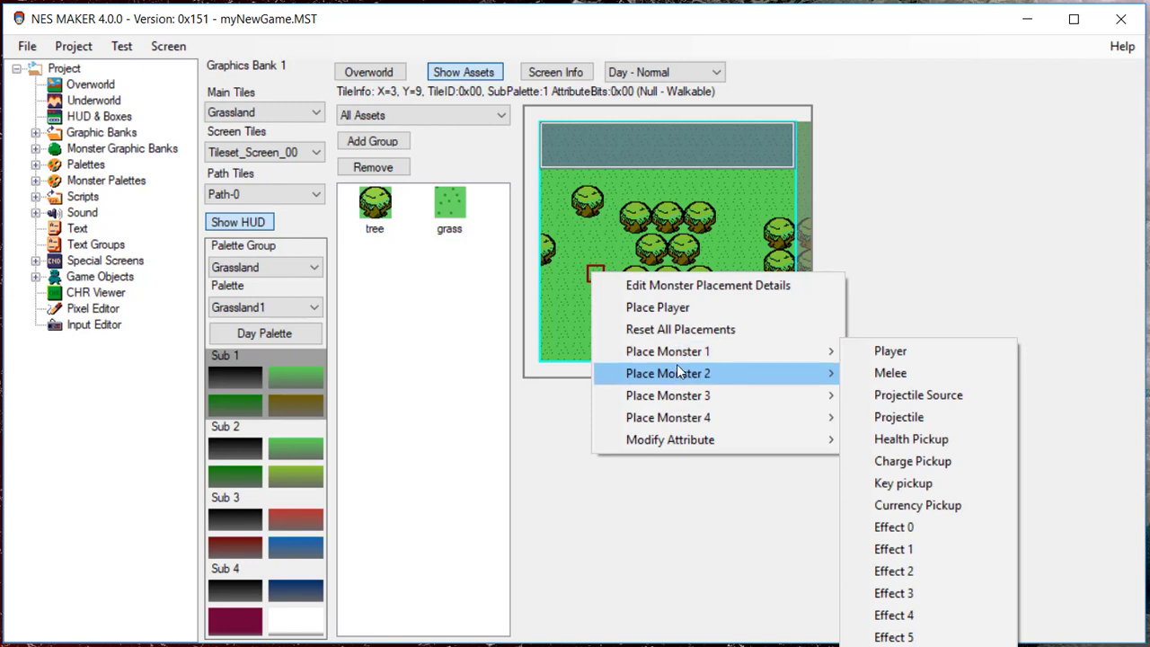
mouse_move(685, 432)
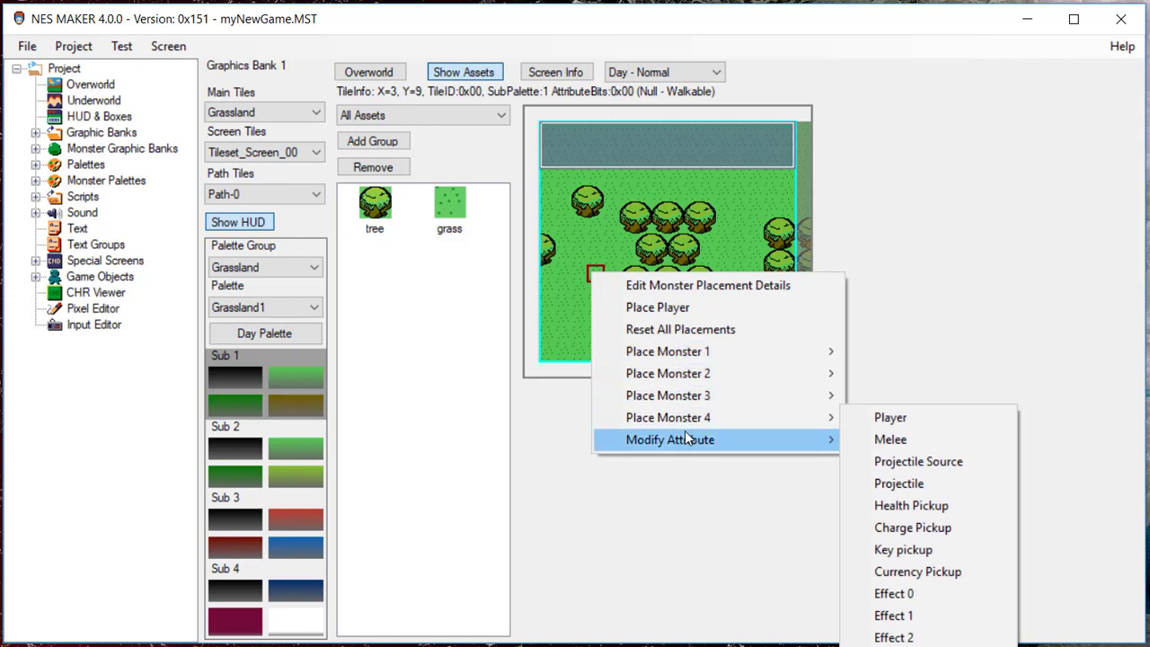
mouse_move(664, 355)
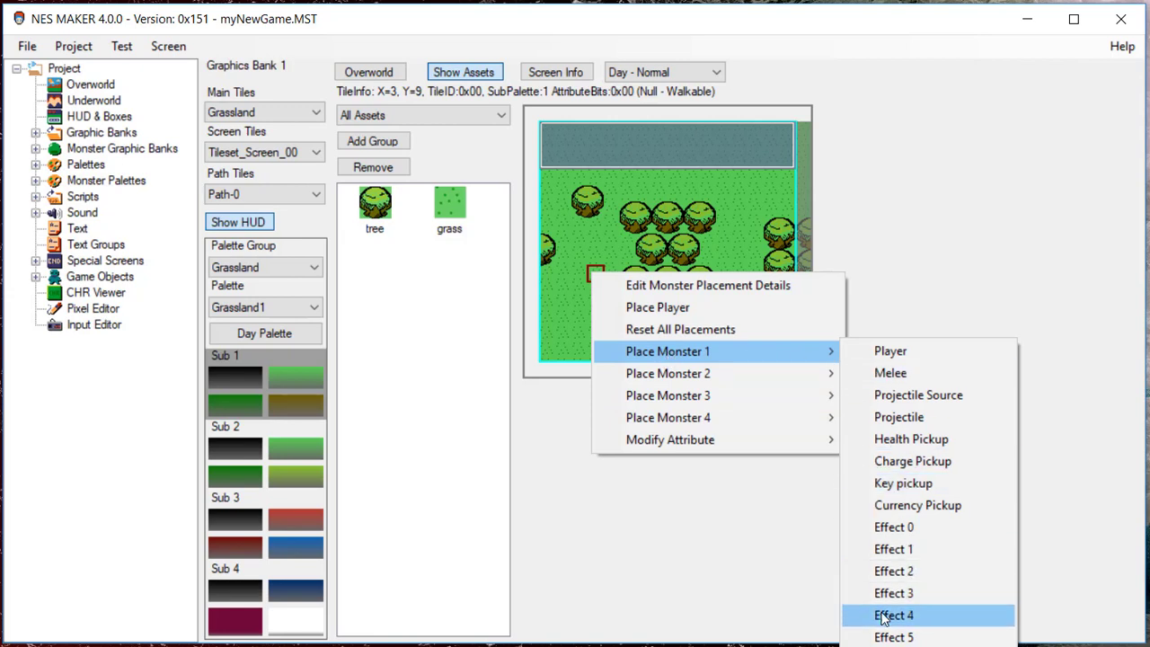
left_click(885, 262)
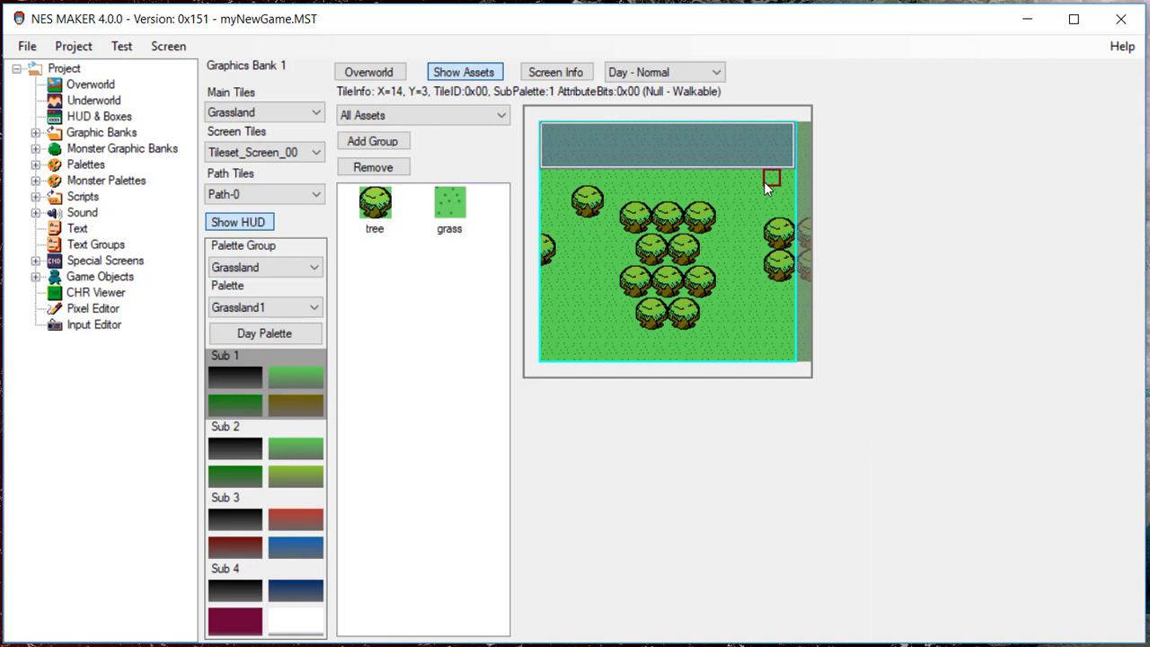
Place Monster-1 as monster 1 near the top right, and a Health Pickup as monster 2 on the left
right_click(734, 194)
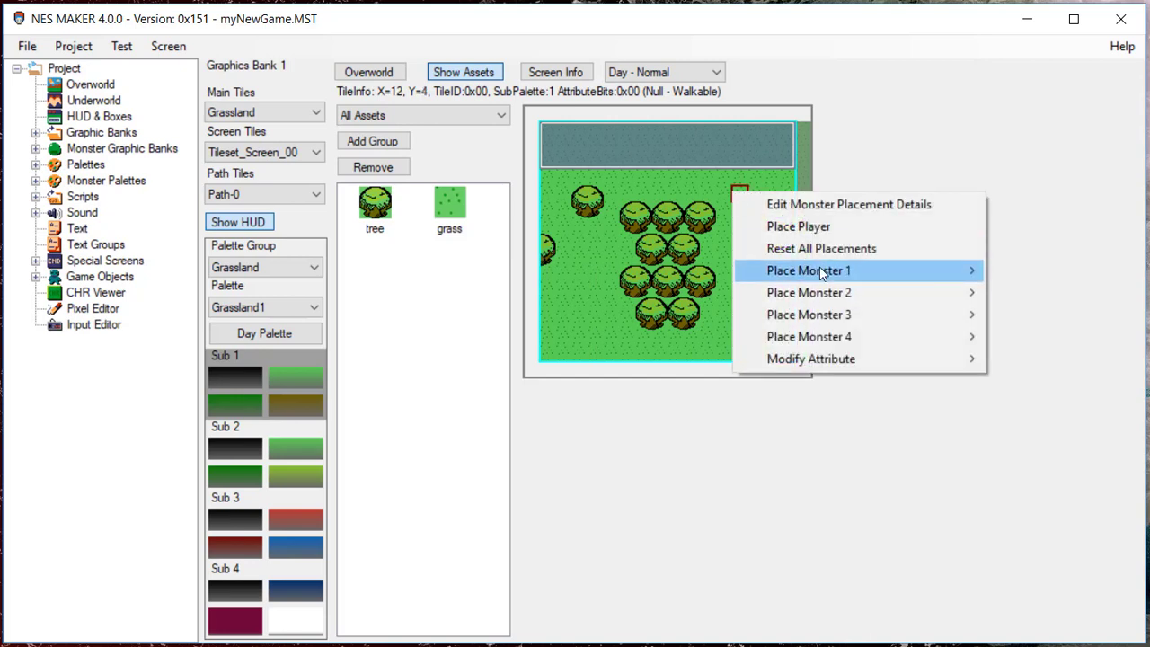
mouse_move(805, 269)
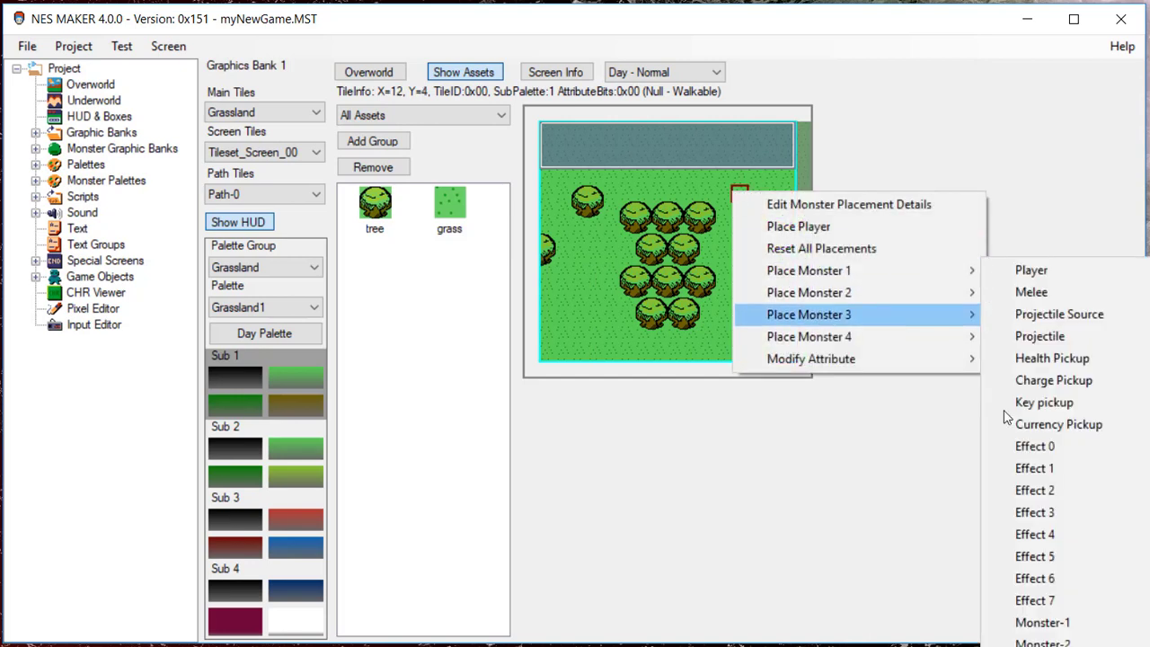
left_click(1040, 622)
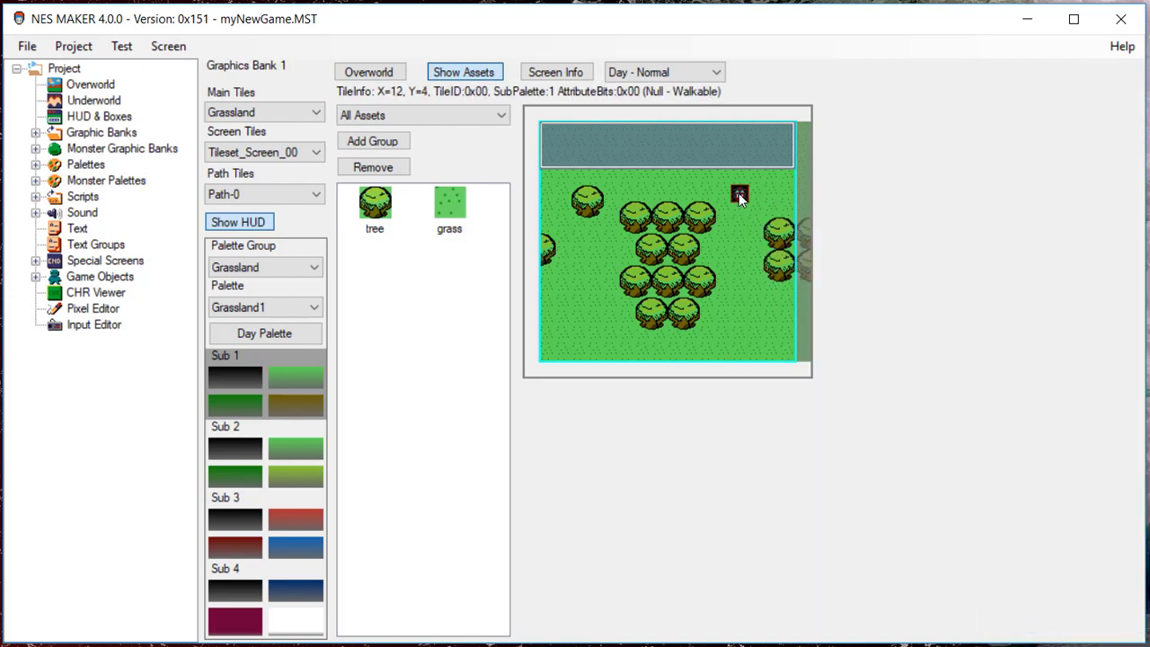
right_click(579, 233)
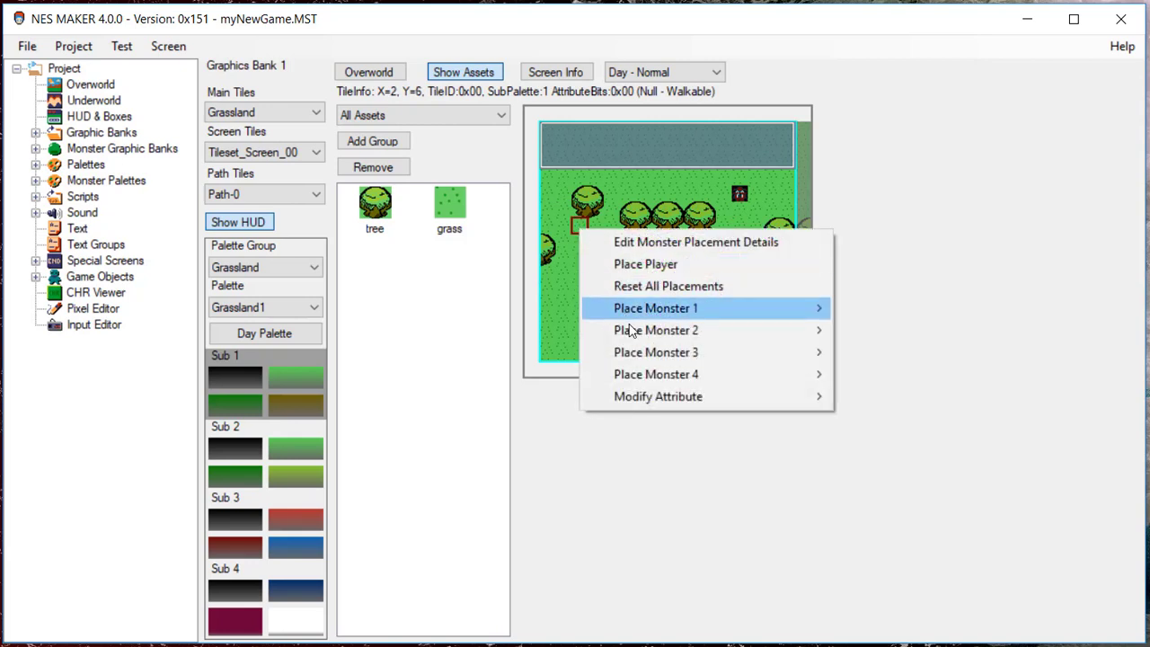
mouse_move(632, 332)
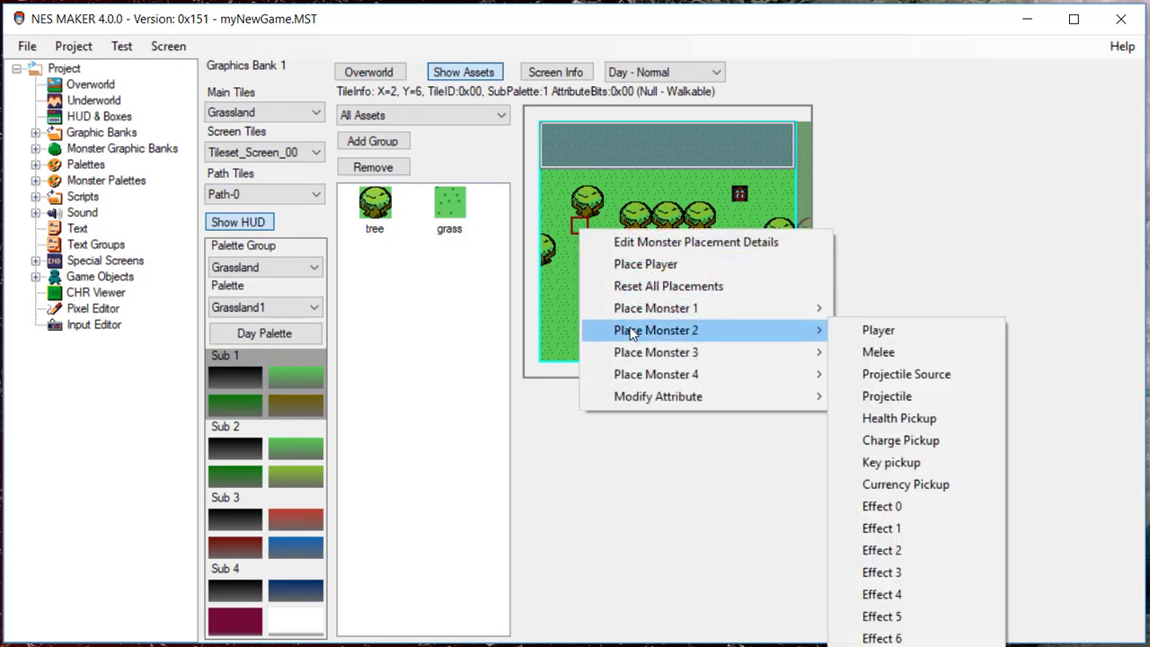
left_click(898, 418)
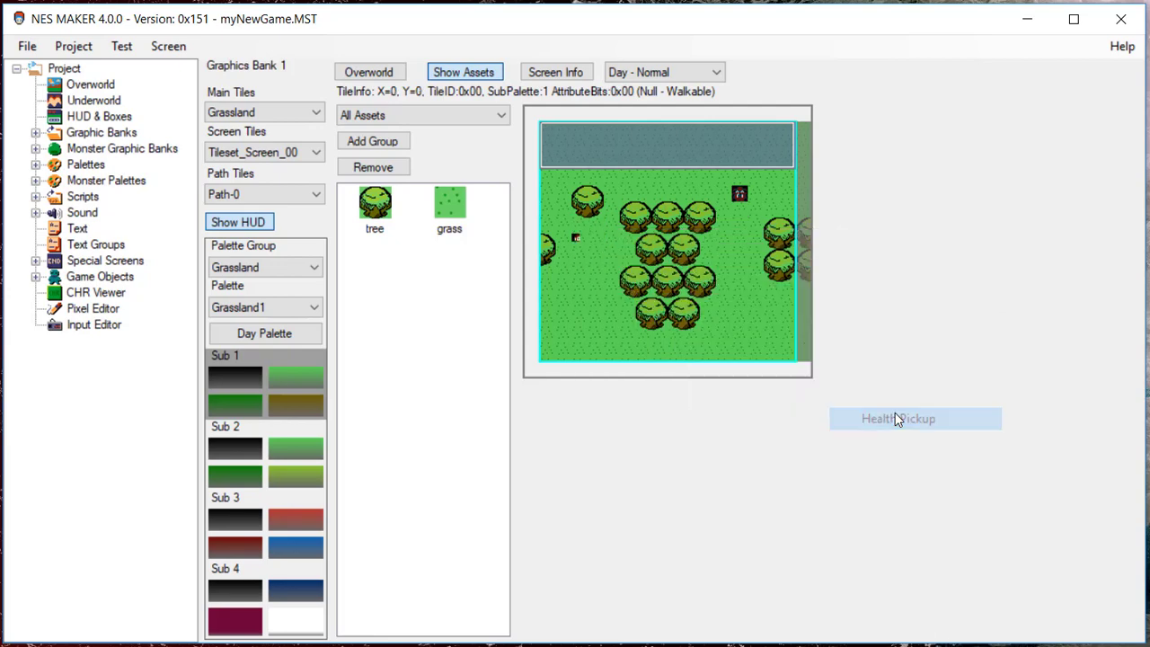
Open Edit Monster Placement Details and set the first monster to Rand spawn
right_click(593, 308)
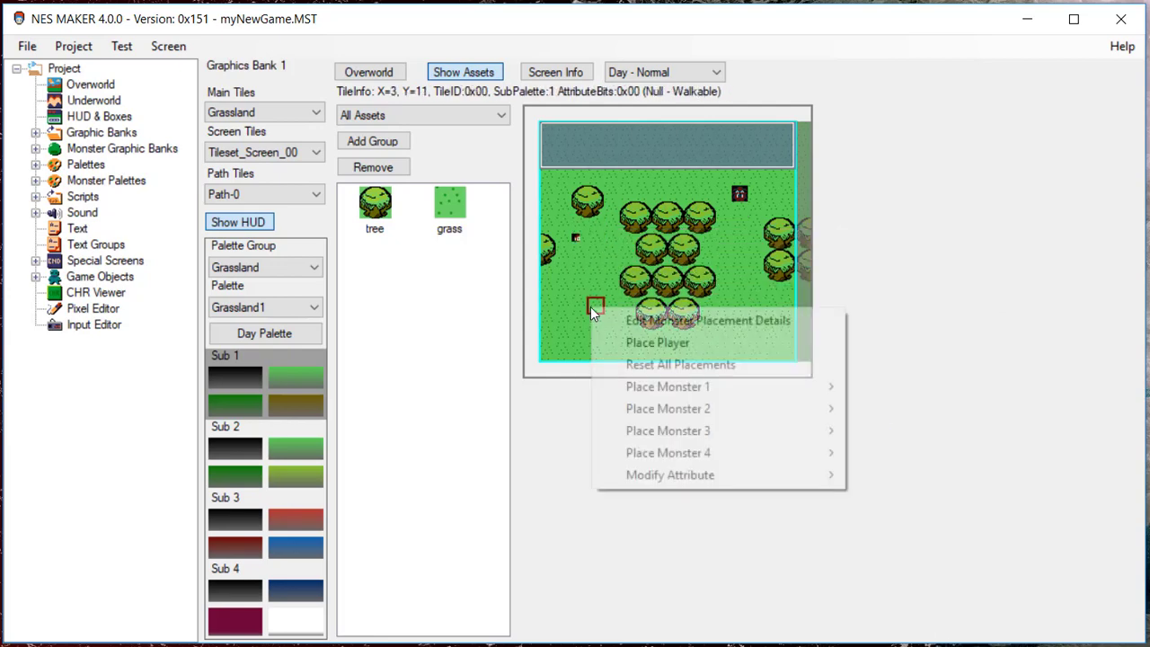
left_click(647, 321)
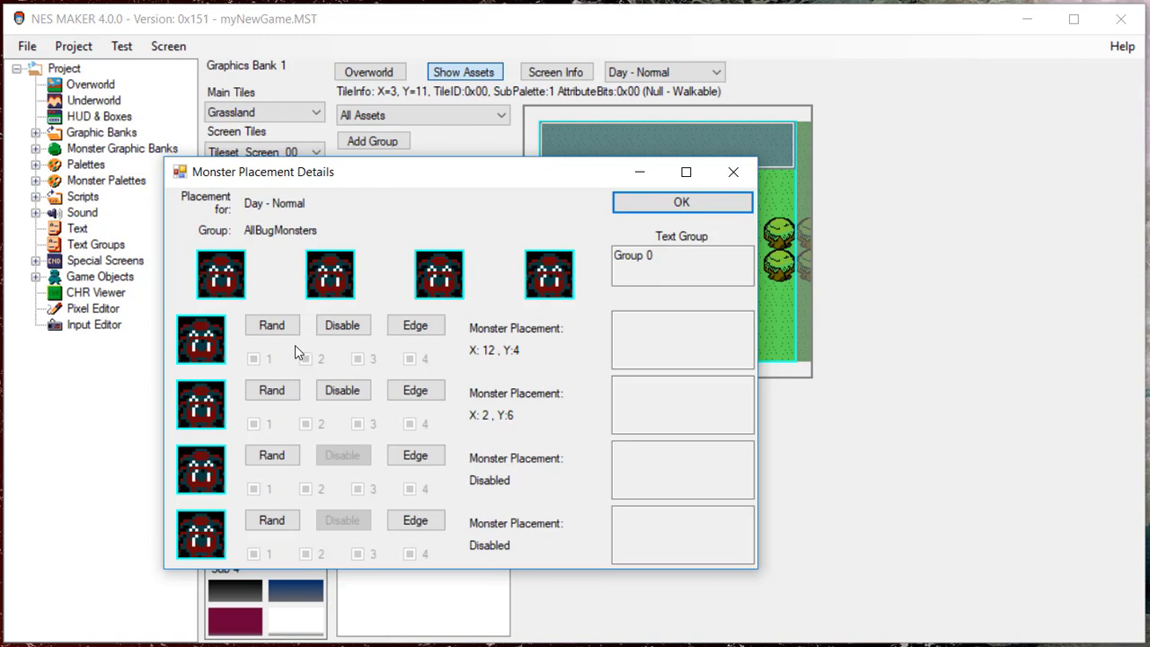
left_click(272, 327)
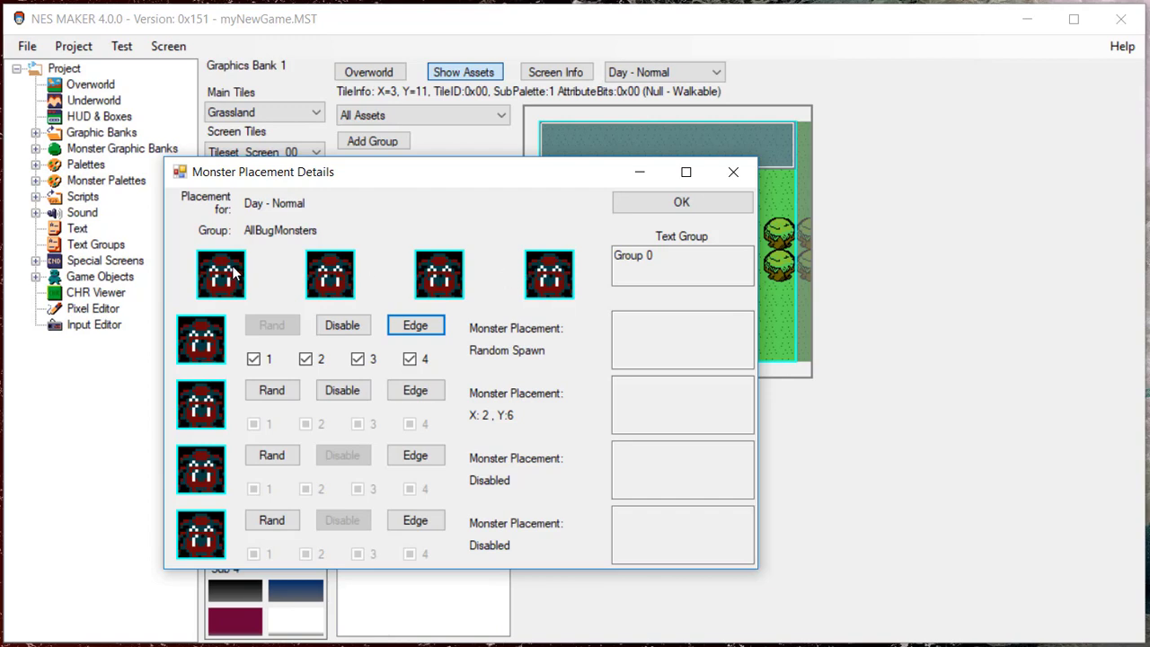
Toggle the first monster's options 1–4 off and back on, then switch it to Edge spawn
left_click(306, 359)
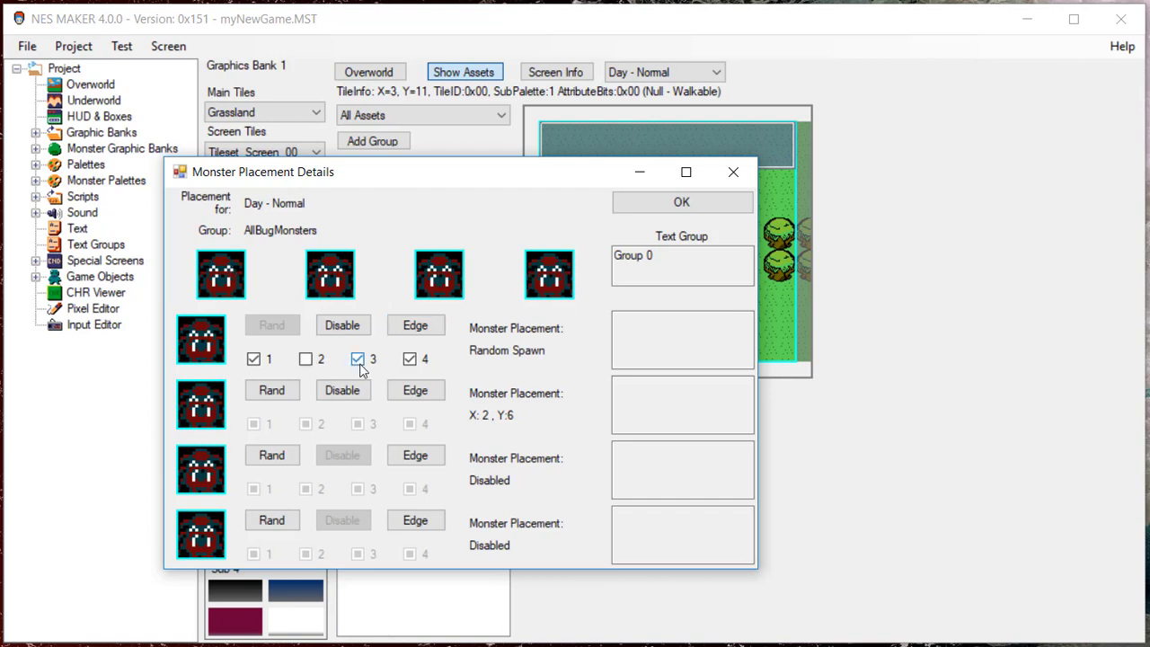
left_click(357, 360)
left_click(410, 359)
left_click(254, 360)
left_click(305, 360)
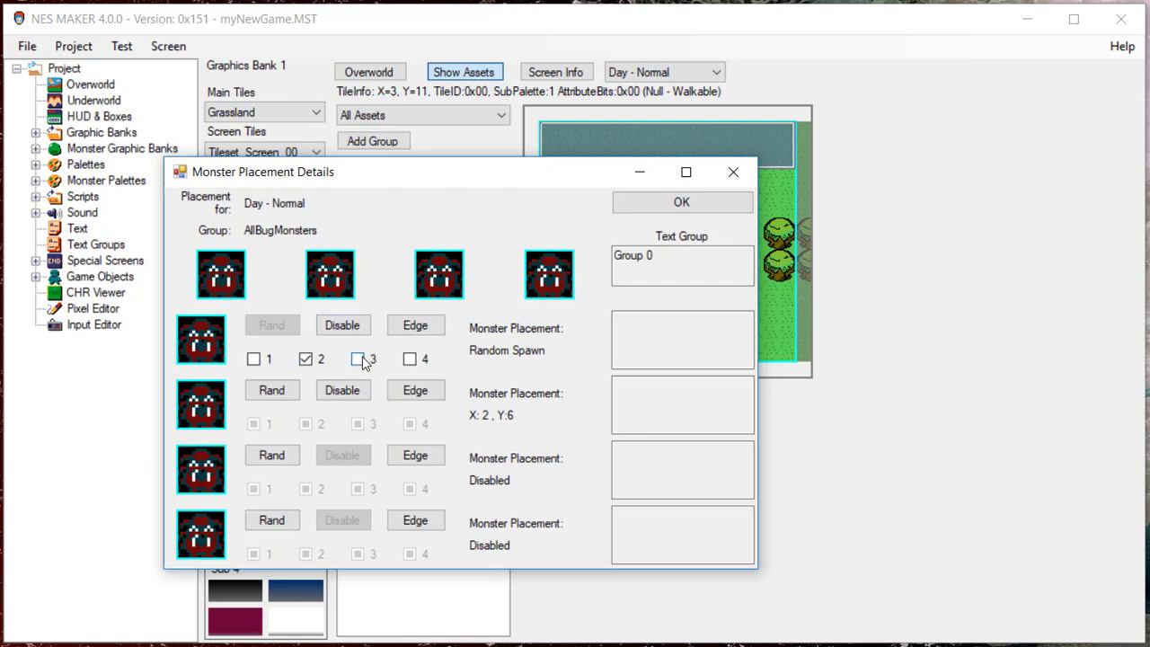
left_click(358, 359)
left_click(410, 359)
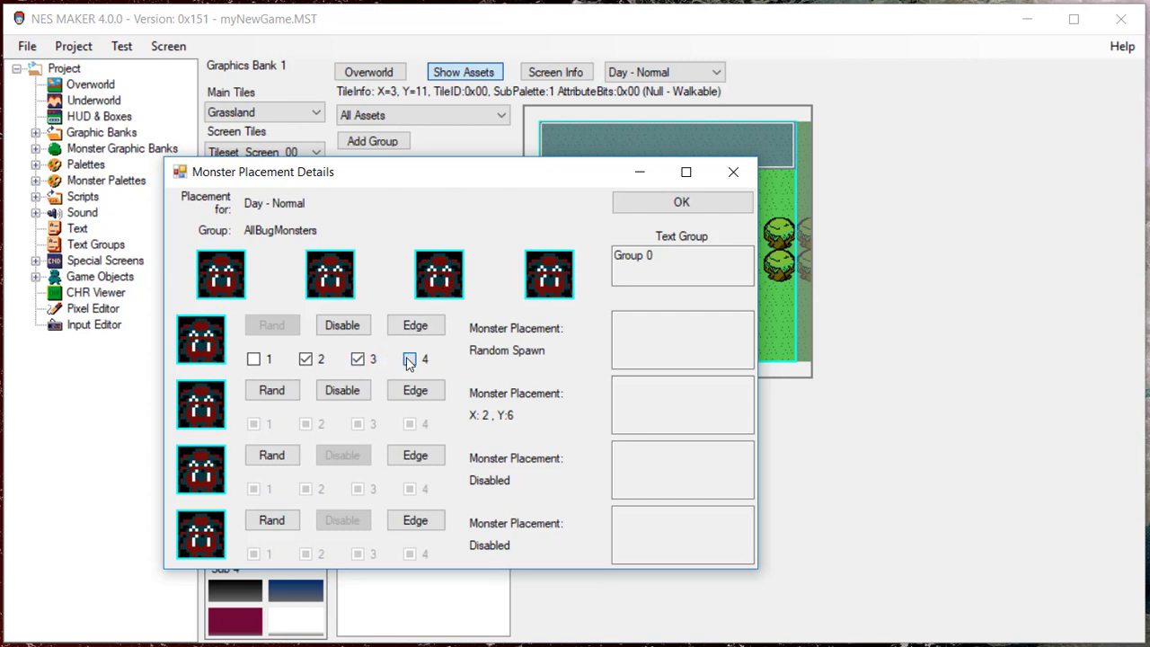
left_click(254, 360)
left_click(415, 326)
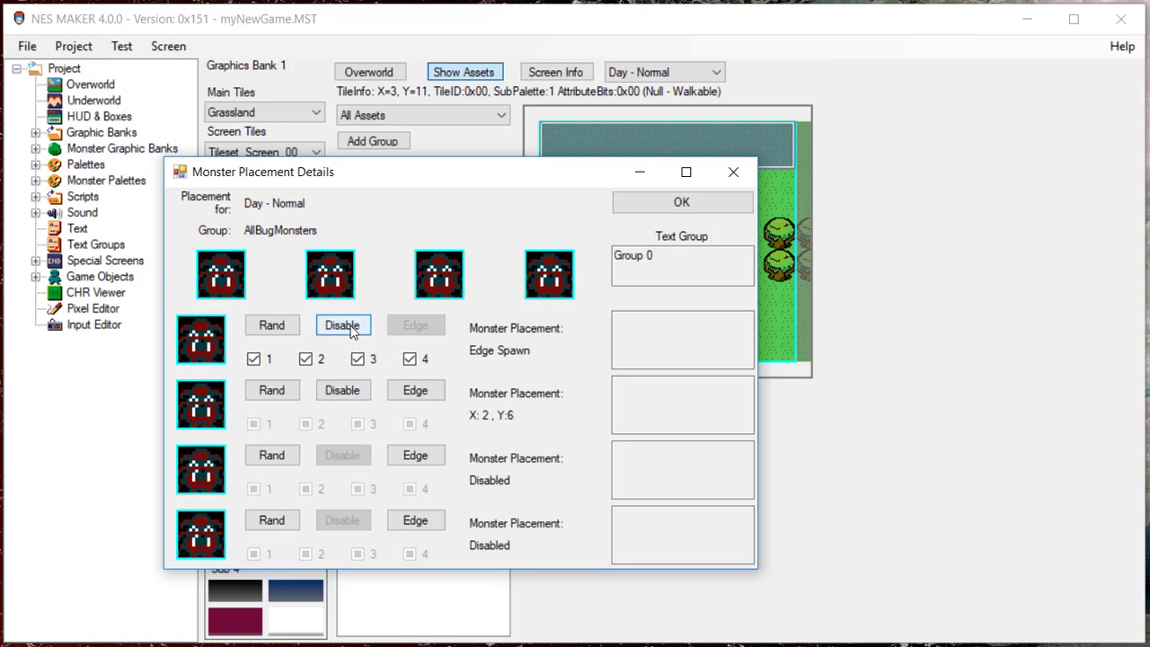
Disable the first monster's placement
left_click(350, 329)
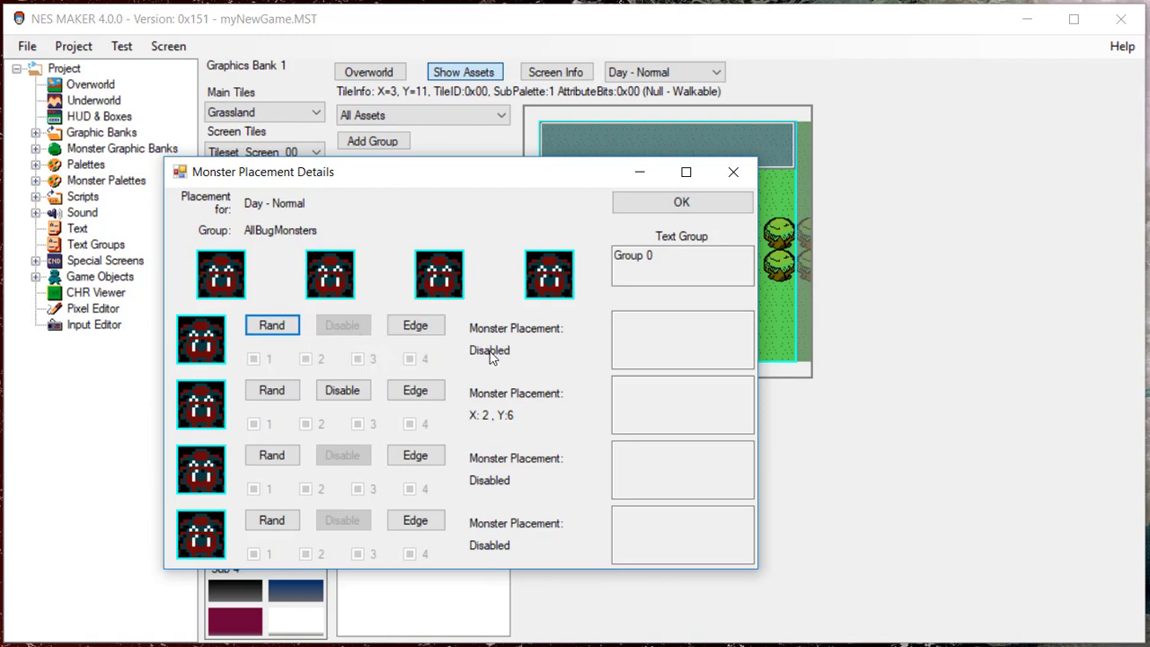
Disable the second monster's placement and close the Monster Placement Details dialog
left_click(353, 397)
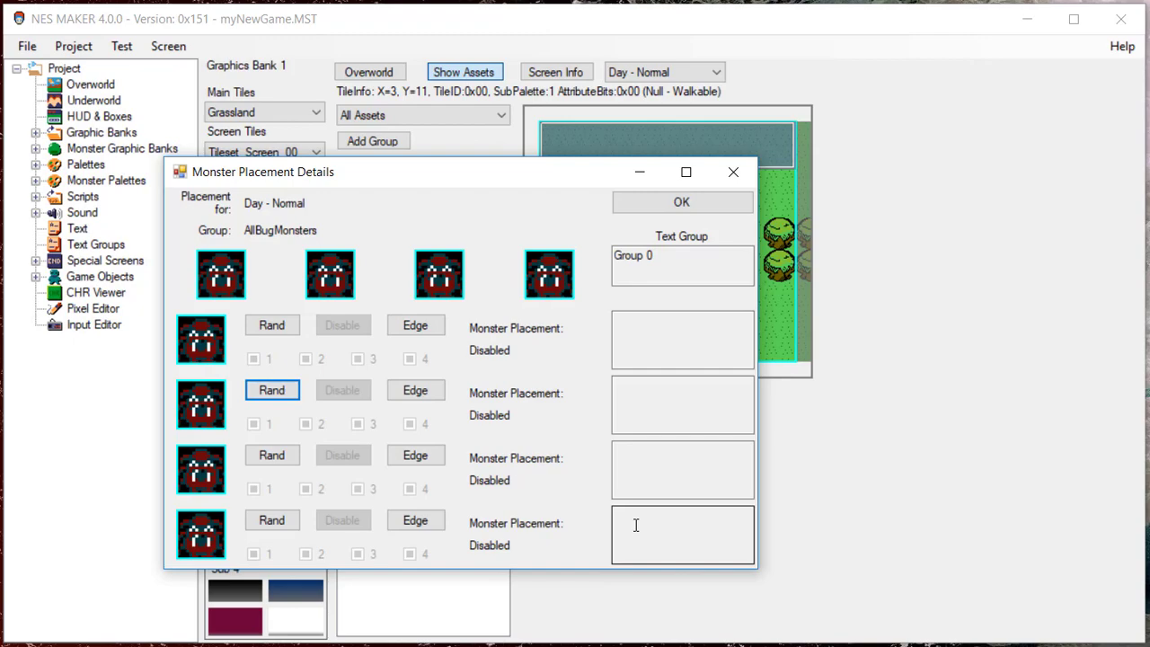
left_click(734, 172)
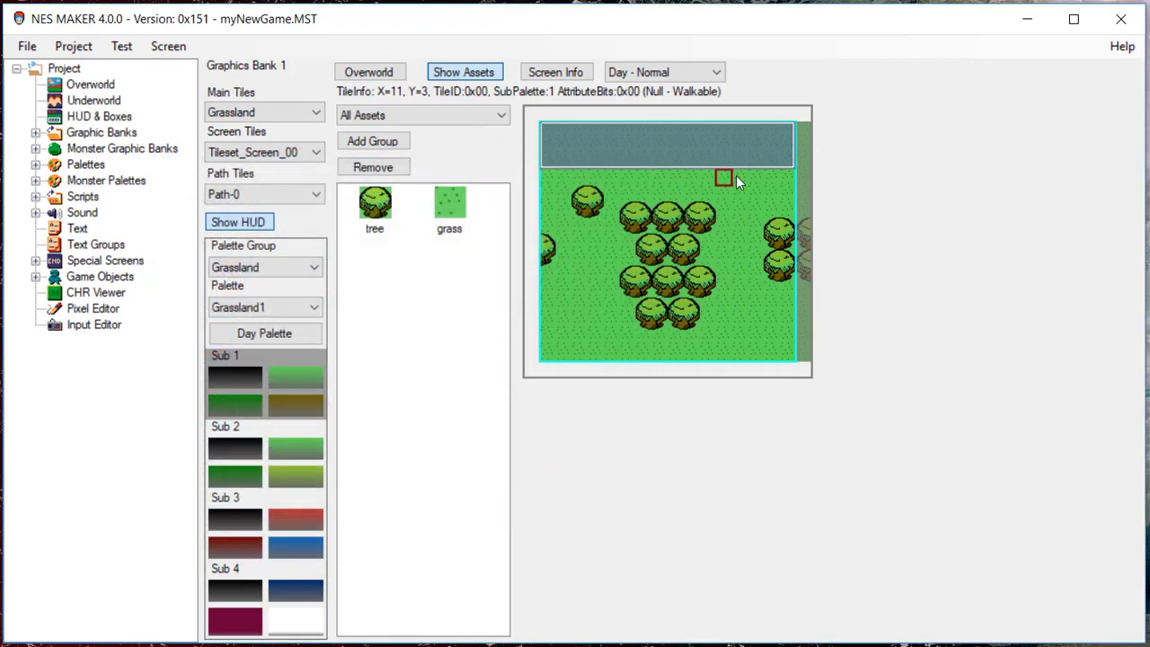